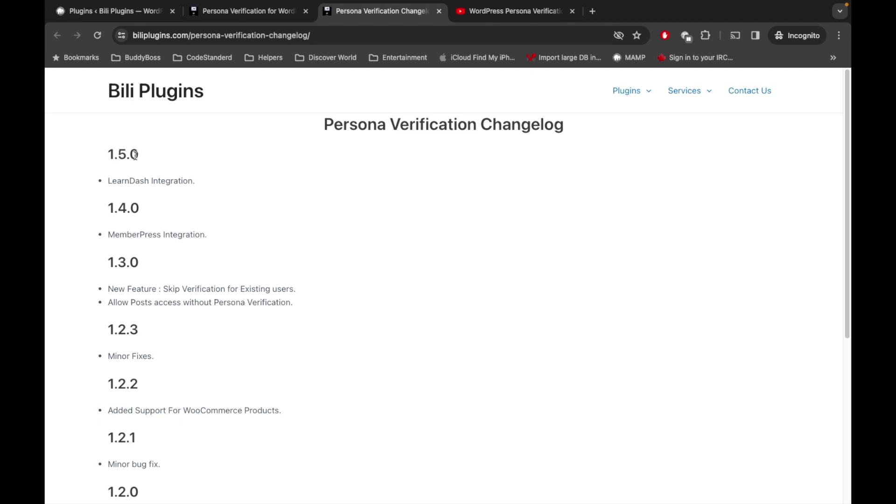
Highlight the 1.5.0 'LearnDash Integration.' changelog entry, then go to the Persona Verification for WordPress page.
left_click_drag(107, 181, 210, 183)
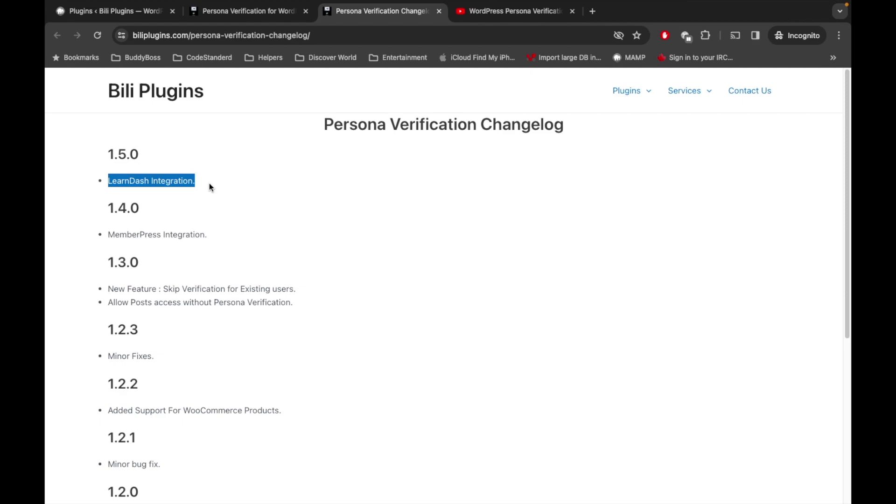
left_click(279, 20)
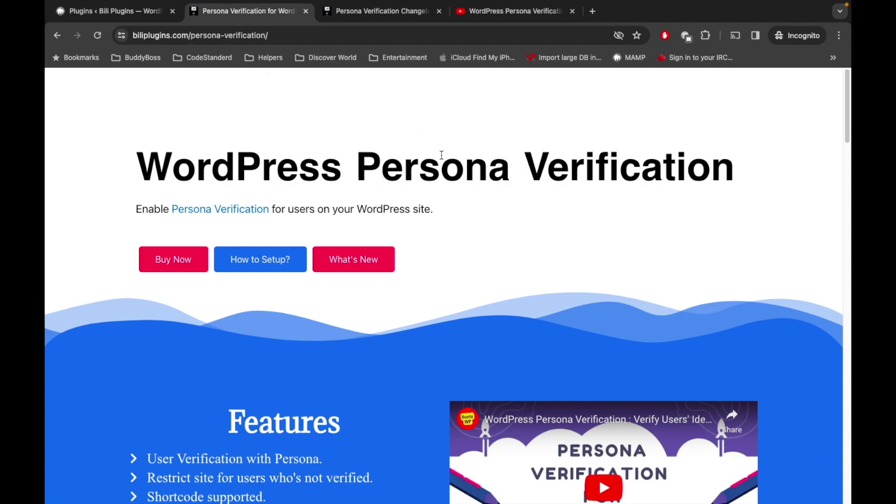
Switch to the YouTube tab with the Persona Verification video playlist.
left_click(479, 13)
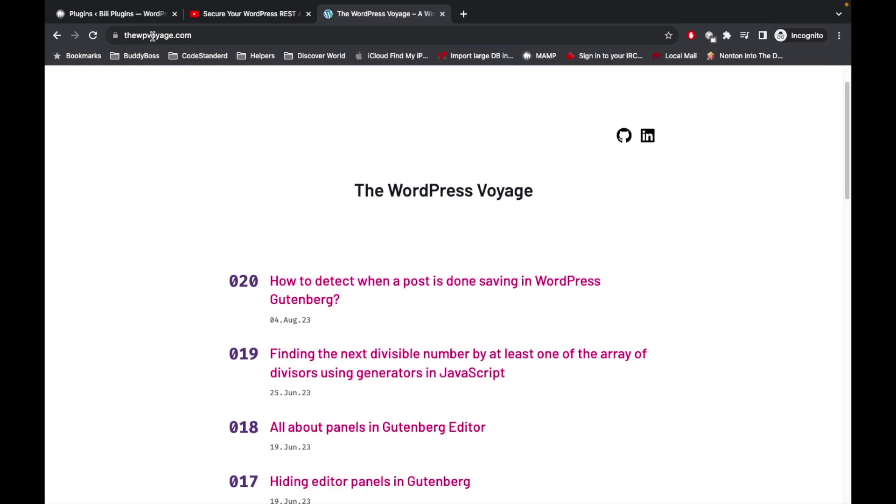
Scroll down through The WordPress Voyage blog's post list.
scroll(151, 239, "down", 10)
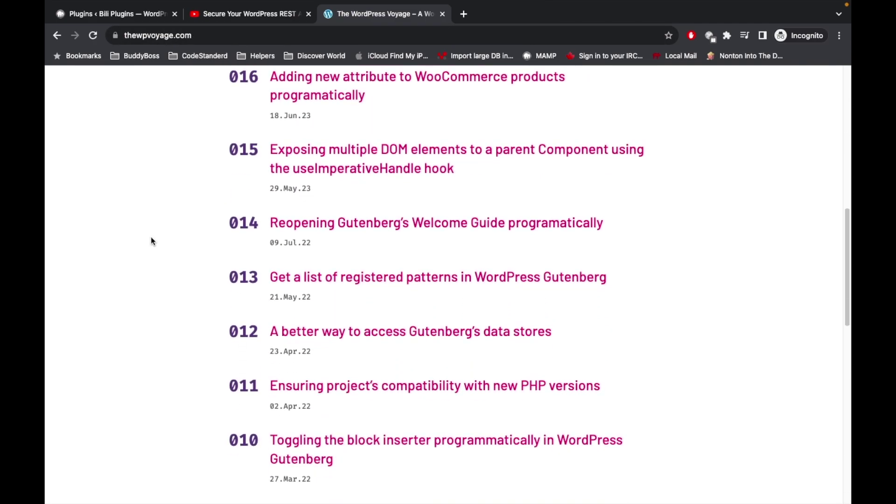
scroll(151, 239, "down", 1)
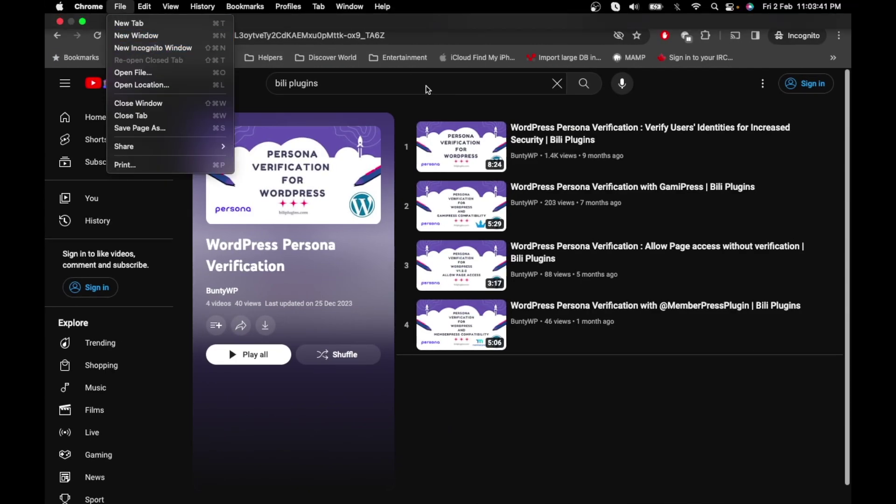
Confirm the Persona Verification and LearnDash LMS plugins are active, then open the LearnDash LMS Overview.
key("Escape")
left_click(111, 11)
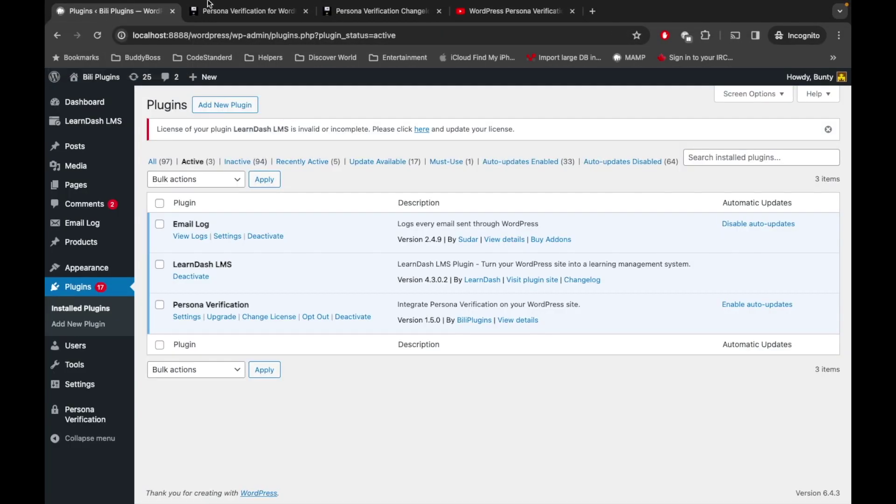
left_click_drag(398, 321, 441, 320)
left_click_drag(172, 305, 242, 306)
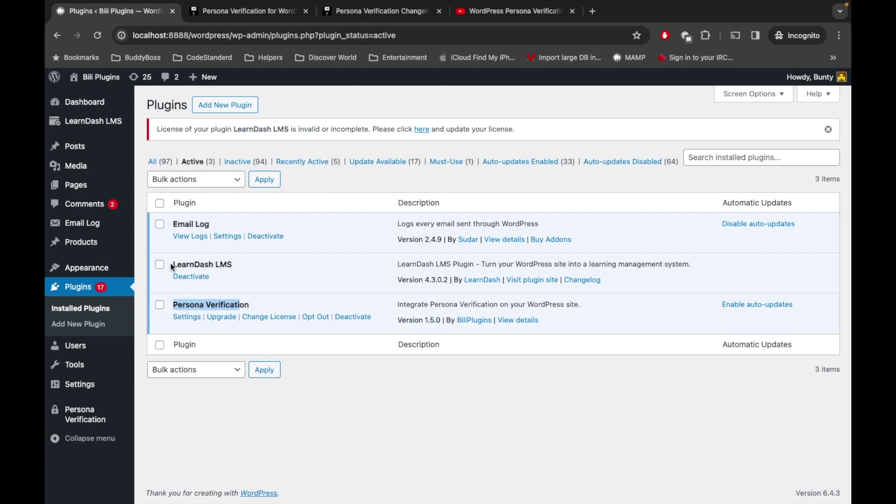
left_click_drag(170, 262, 243, 268)
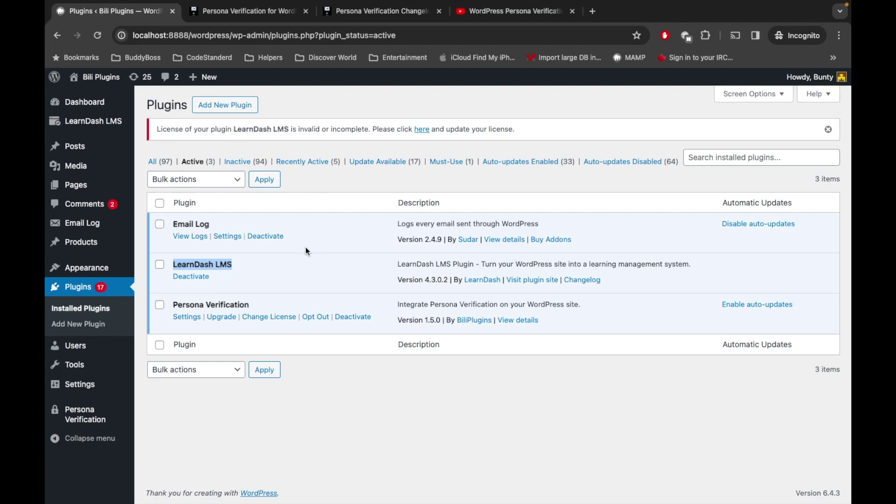
left_click(79, 123)
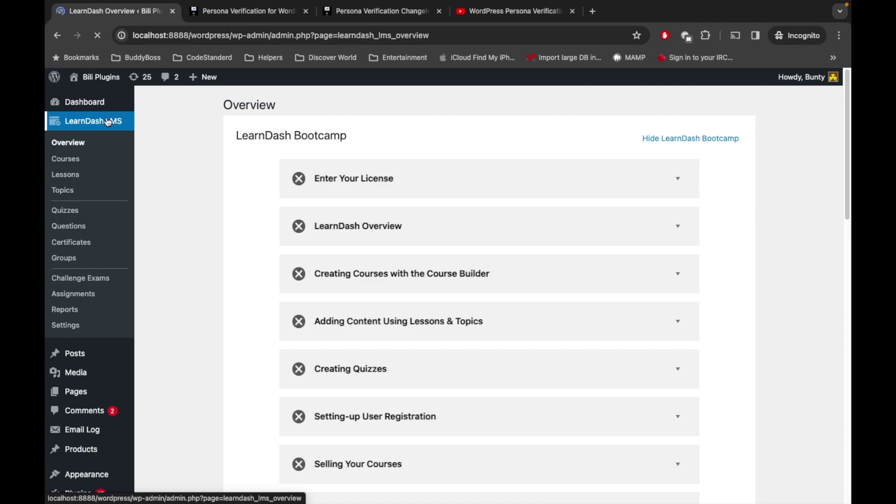
List the LearnDash courses PHP, WordPress and Sample Course, then open the public site in a new tab.
left_click(59, 158)
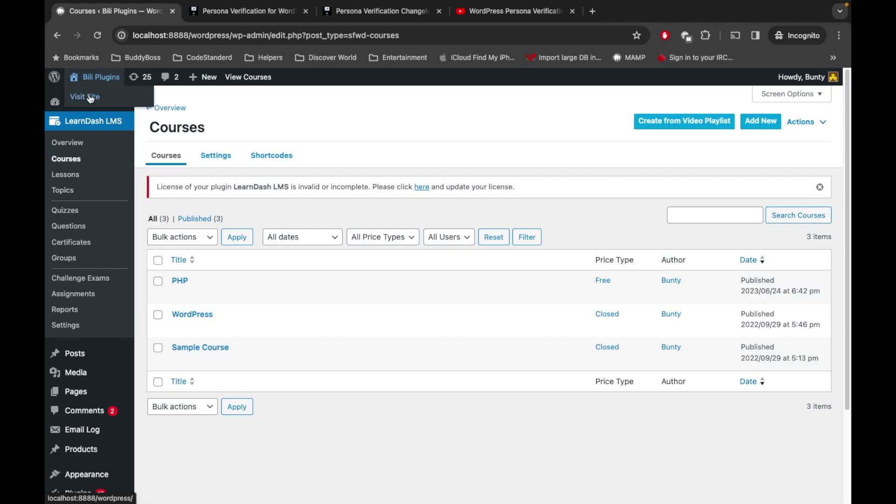
left_click(90, 97, "super")
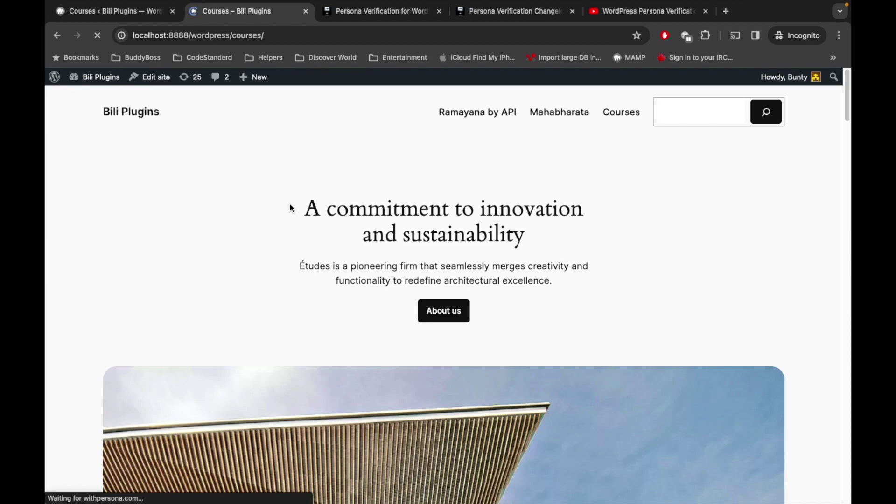
Open the PHP course from the Courses archive and try Take this Course, which shows Not Enrolled, Free.
scroll(290, 205, "down", 3)
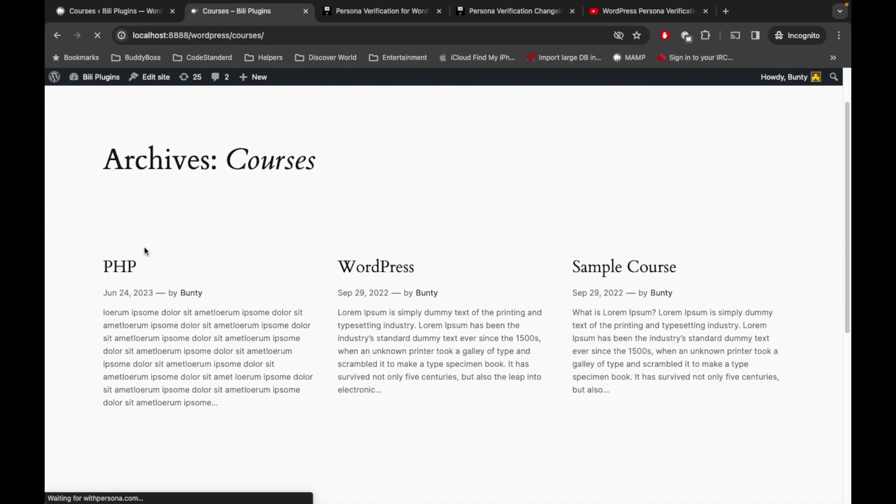
scroll(558, 213, "down", 2)
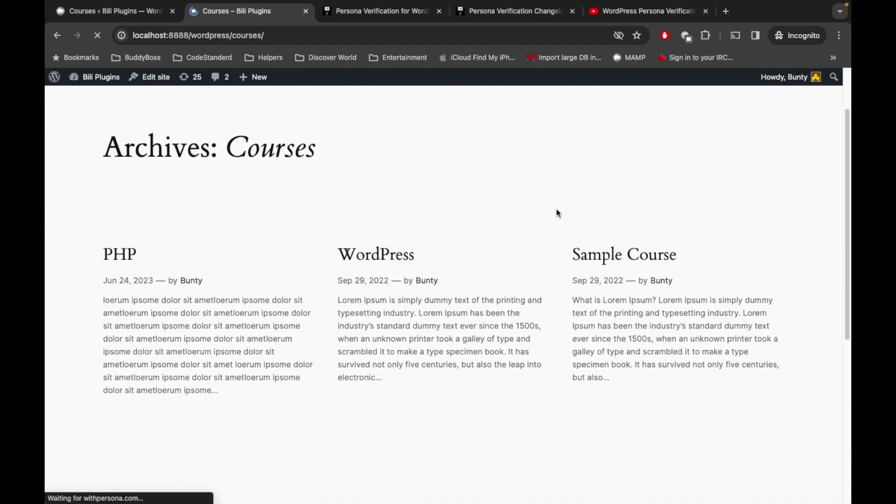
scroll(557, 211, "up", 3)
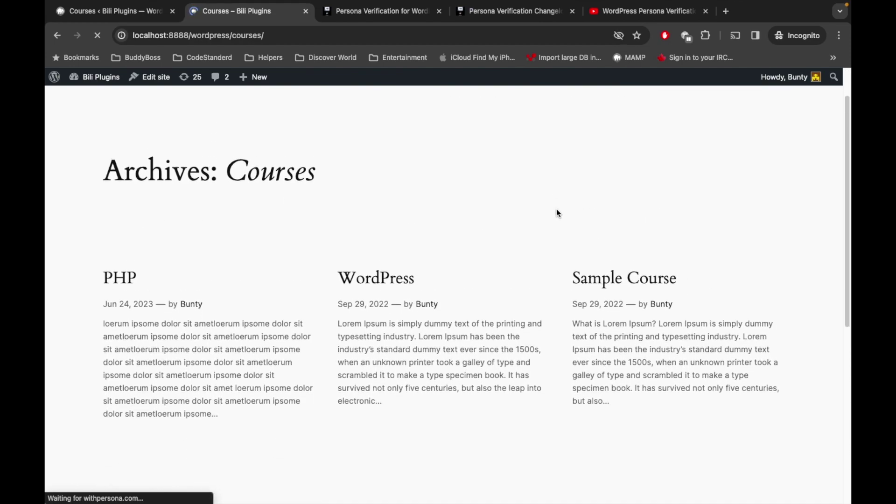
left_click(116, 279)
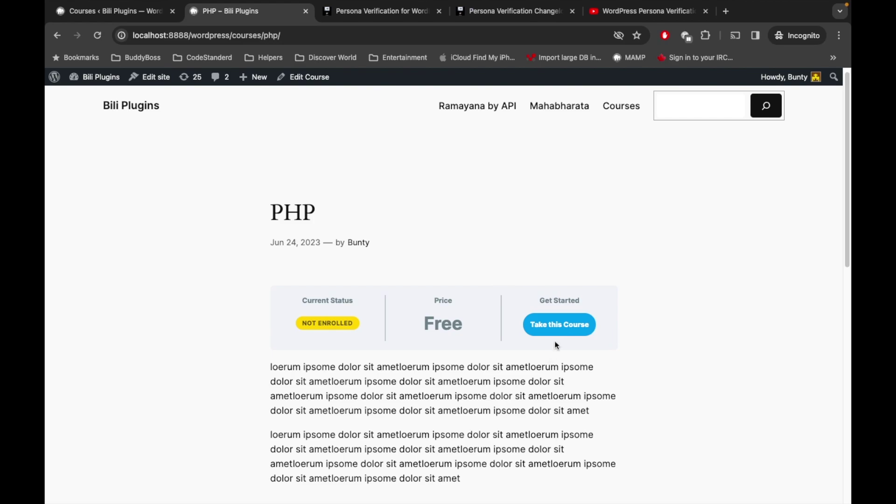
left_click(544, 330)
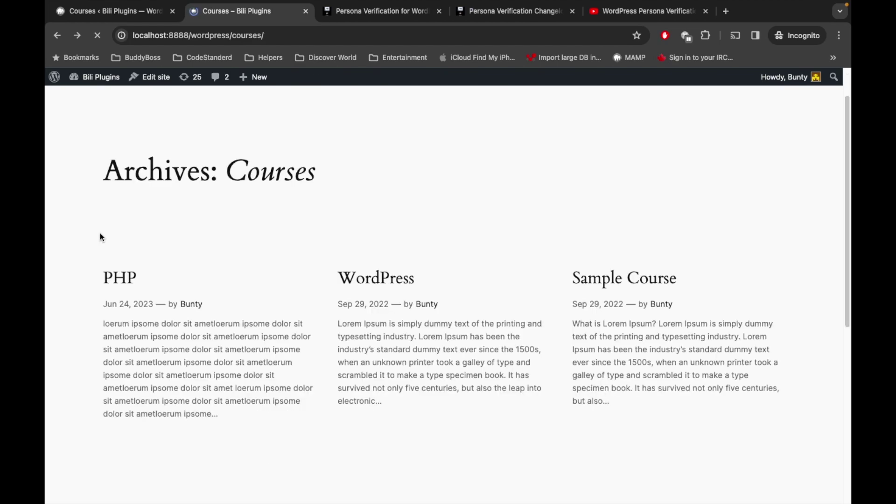
Open the WordPress course page, check its course-closed notice, and go back to the archive.
left_click(385, 282)
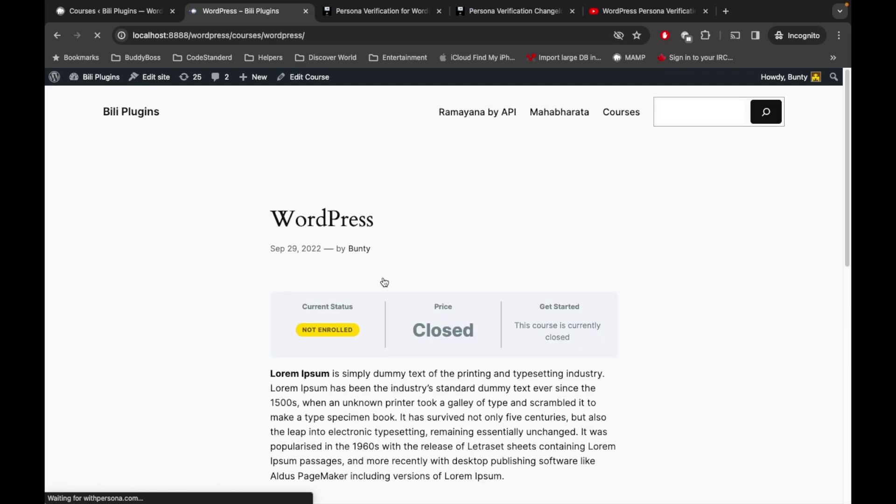
scroll(414, 320, "down", 1)
scroll(414, 320, "down", 2)
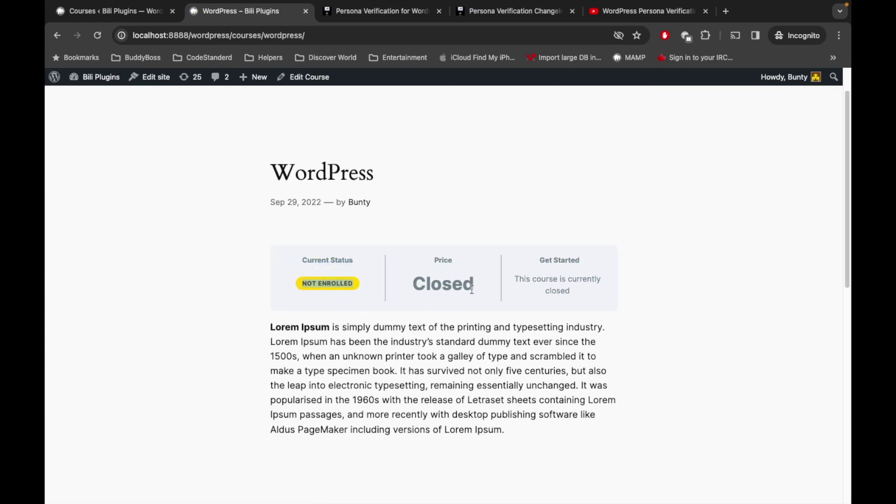
left_click_drag(516, 279, 570, 292)
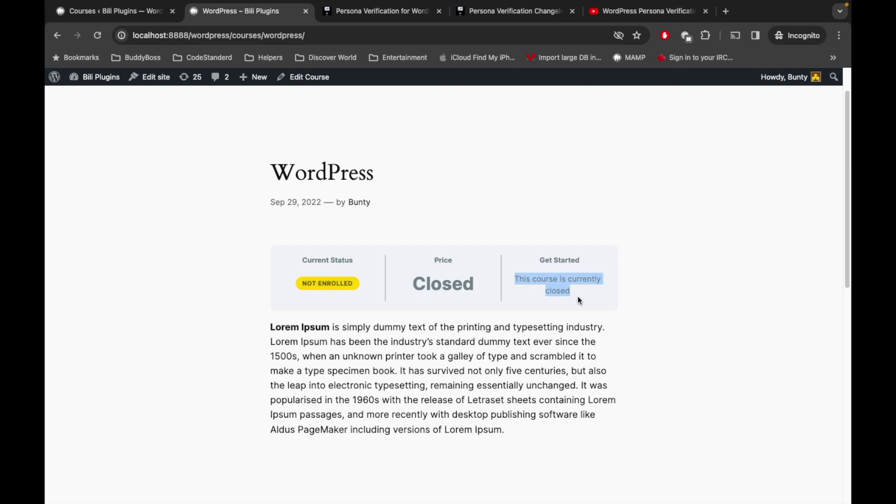
scroll(578, 274, "up", 2)
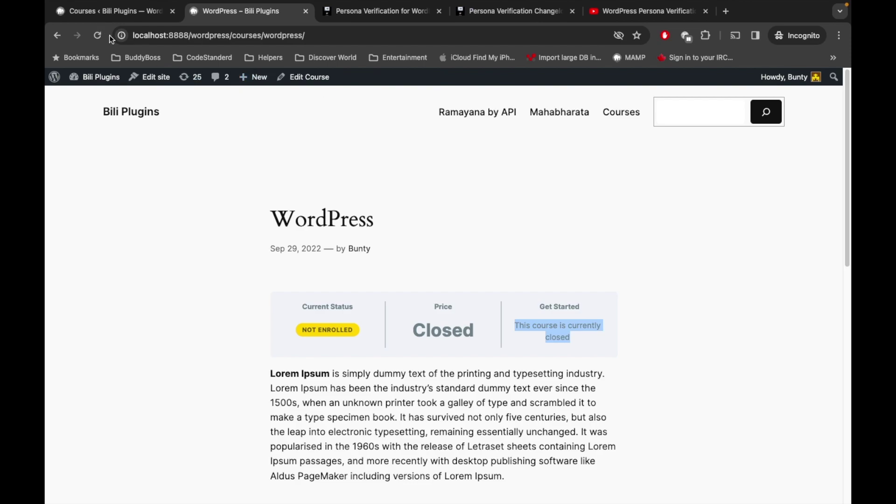
left_click(622, 112)
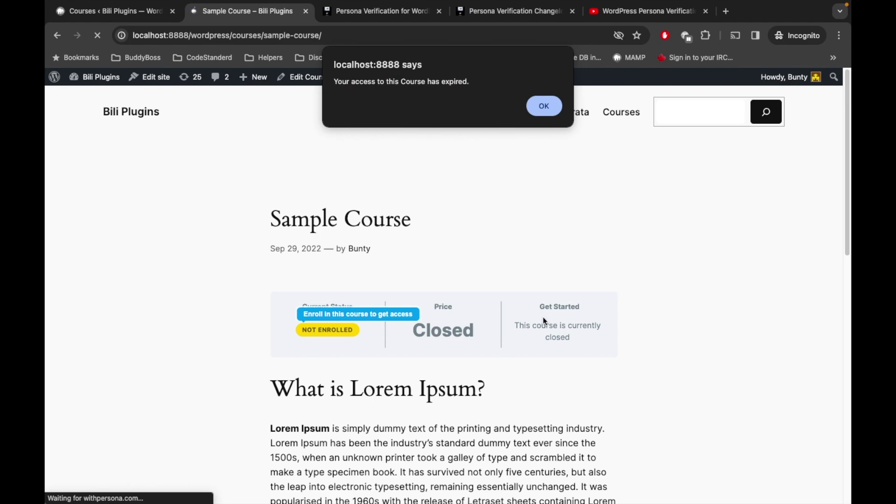
Dismiss the course access expired alert, note the Sample Course title, and return to the admin Courses list.
left_click(542, 106)
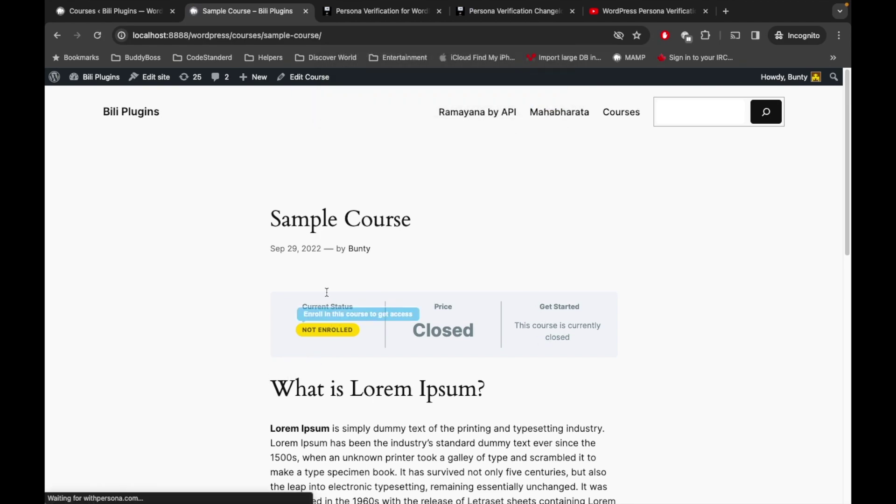
left_click_drag(278, 218, 404, 219)
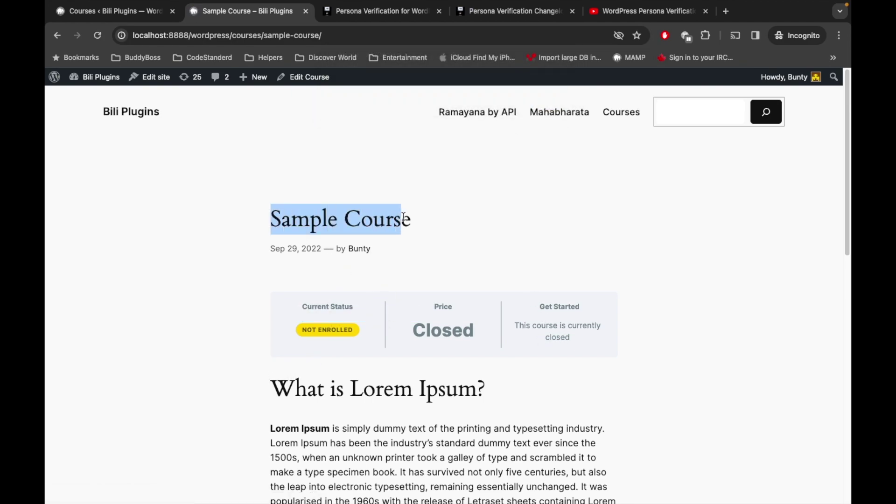
left_click(307, 204)
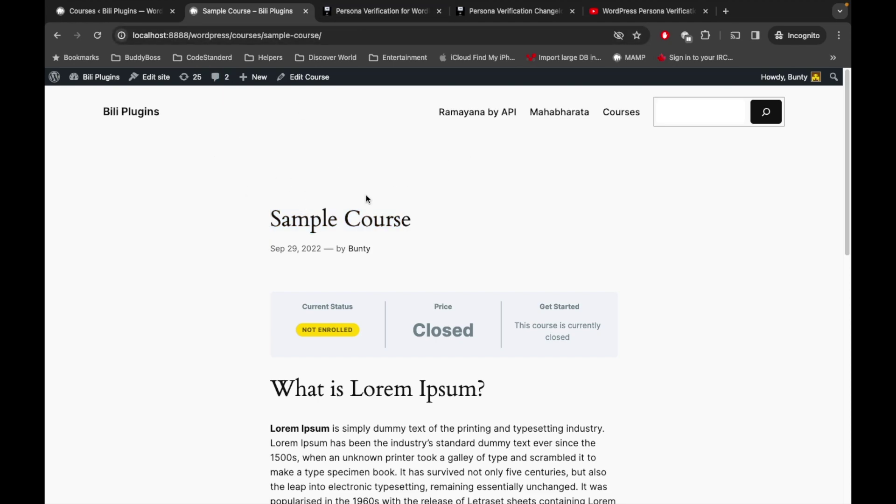
left_click(144, 9)
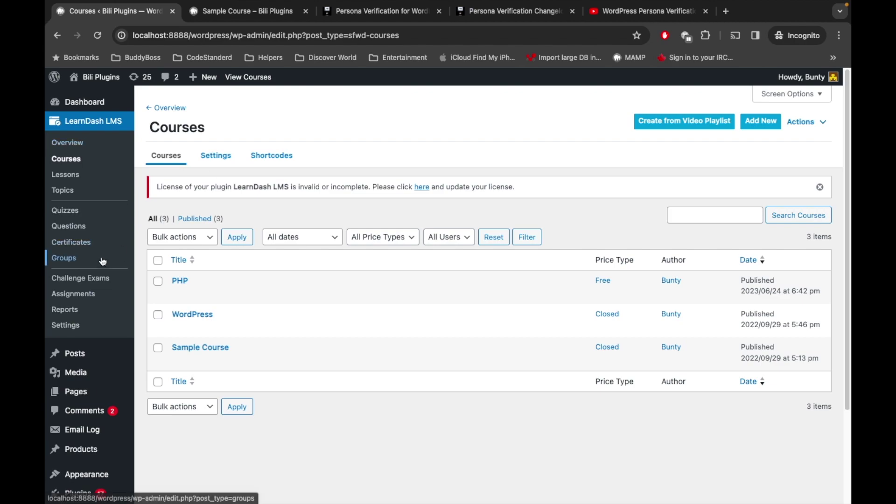
Open Persona Verification settings and review the auto-enroll courses WordPress and Sample Course in the LearnDash section.
scroll(103, 261, "down", 5)
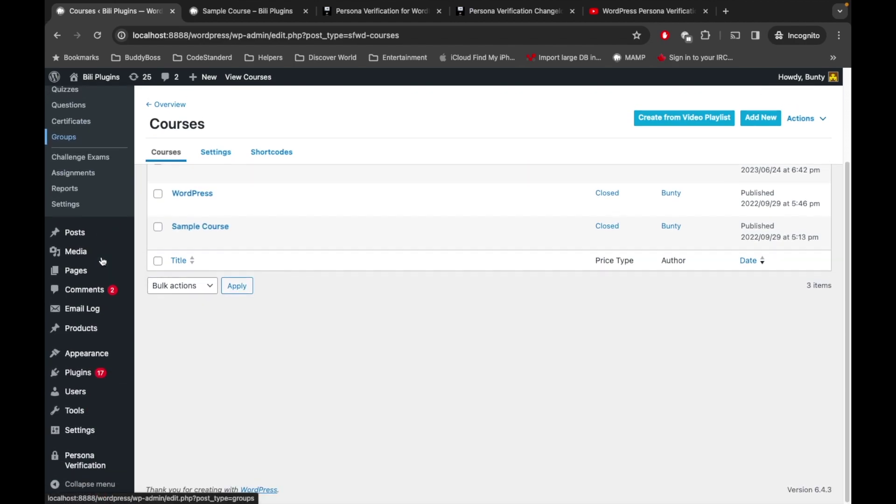
left_click(74, 467)
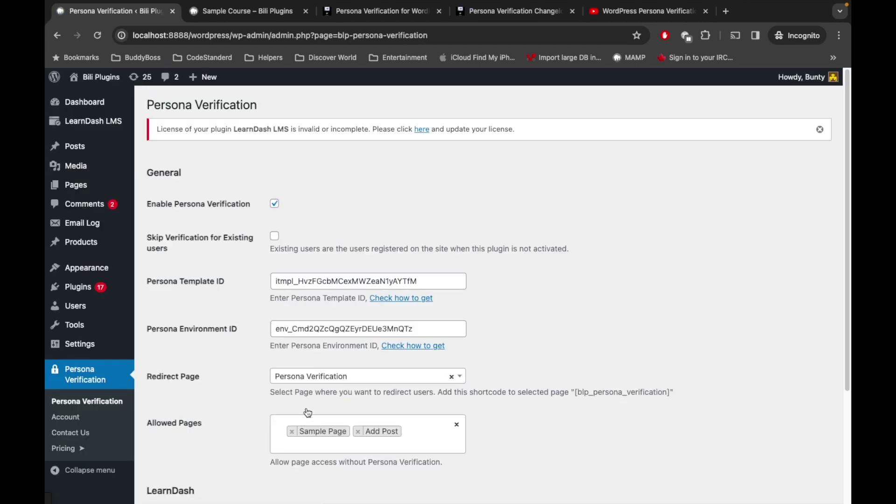
scroll(529, 296, "down", 5)
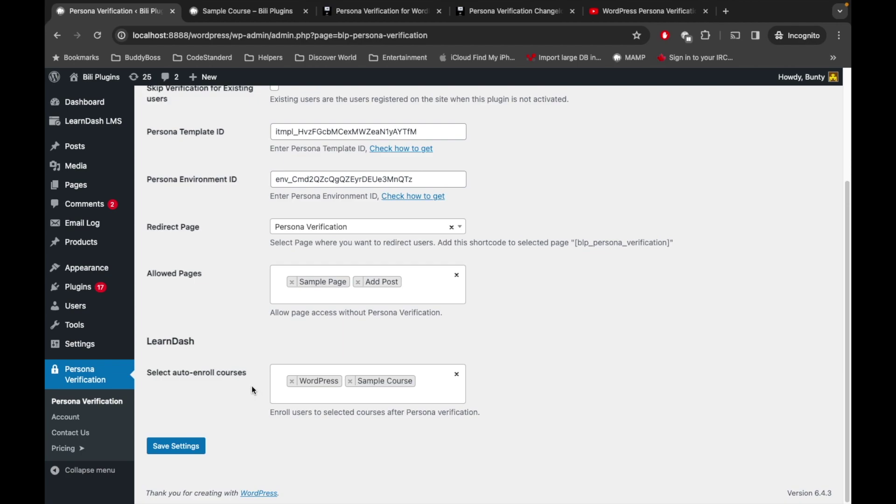
left_click(426, 388)
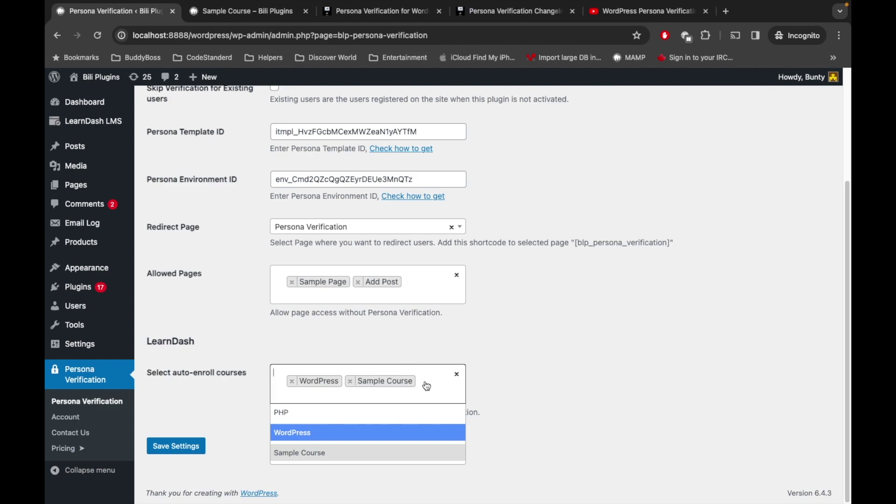
left_click(508, 374)
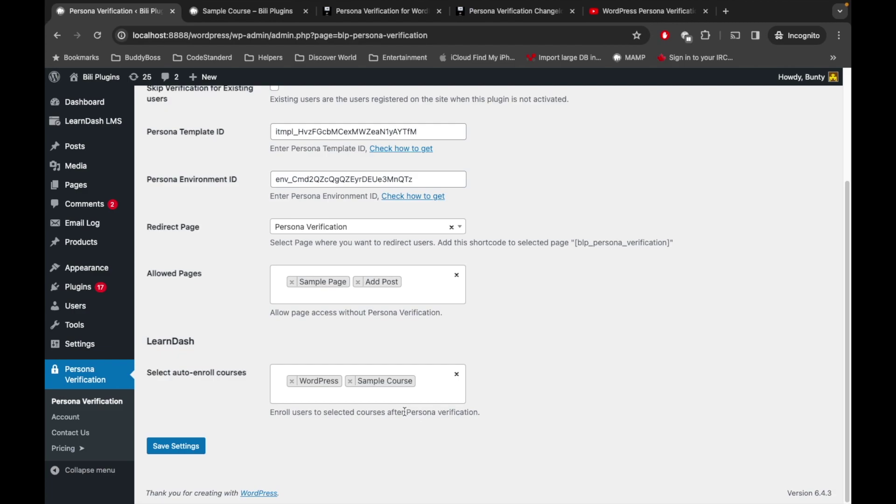
Highlight the help note explaining users are enrolled after Persona verification.
left_click_drag(406, 412, 481, 411)
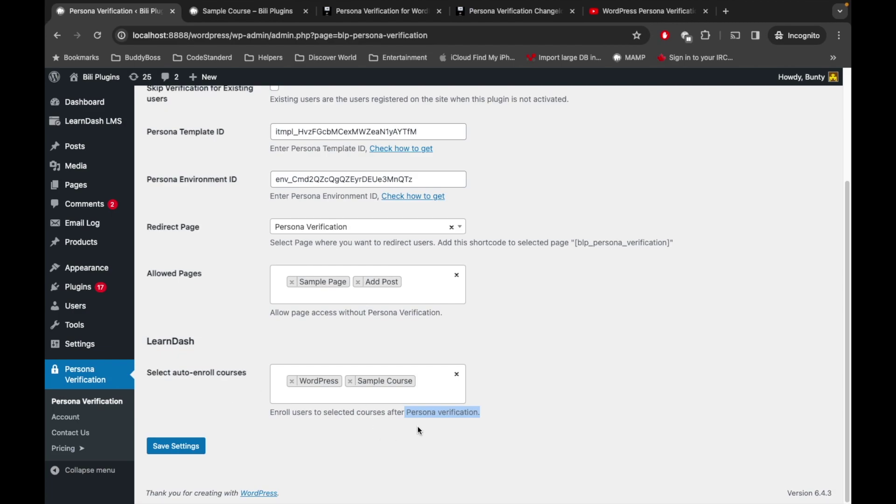
left_click(408, 417)
left_click_drag(408, 417, 494, 421)
left_click(408, 412)
left_click_drag(409, 412, 423, 412)
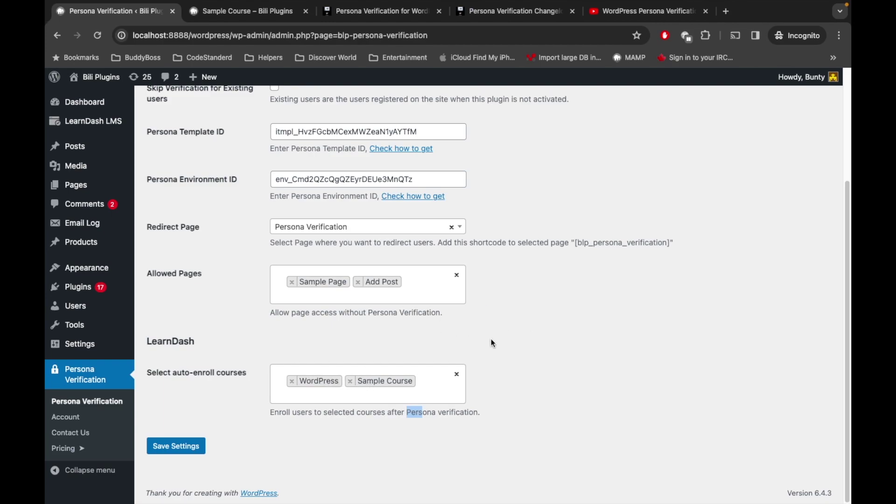
In the second browser signed in as the test user, open Persona Verification and start the Verify check.
key("ctrl+Left")
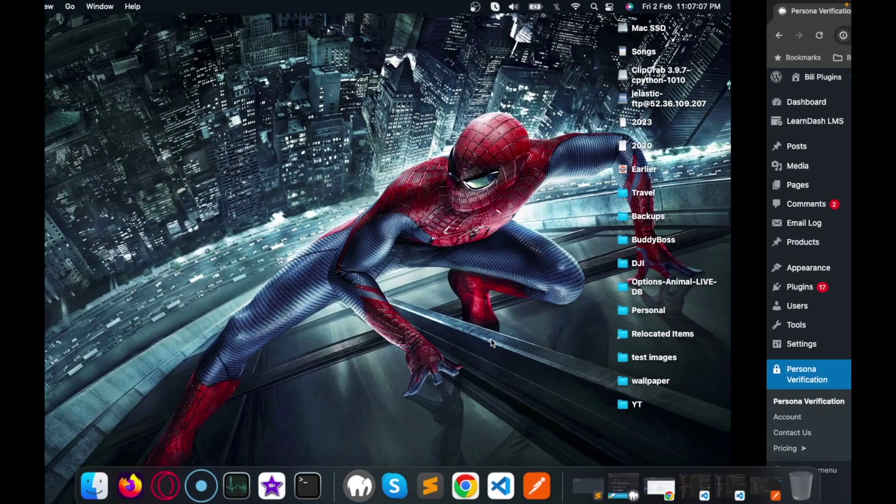
left_click(133, 459)
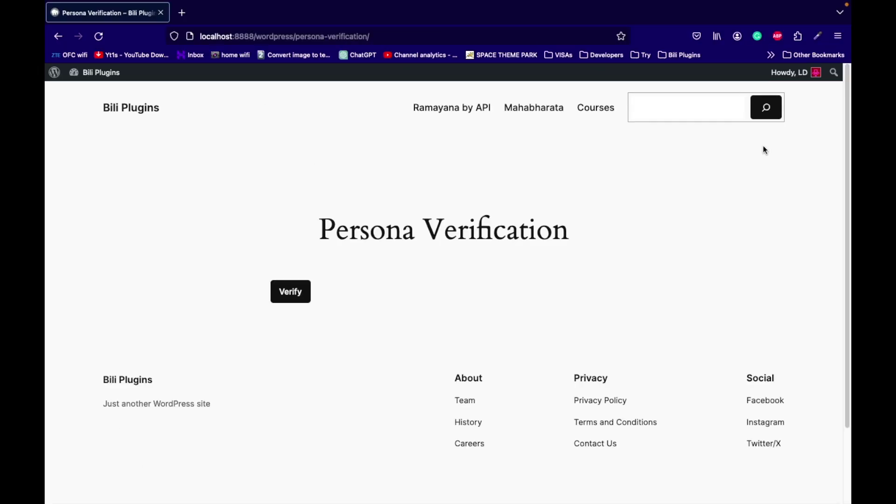
mouse_move(777, 74)
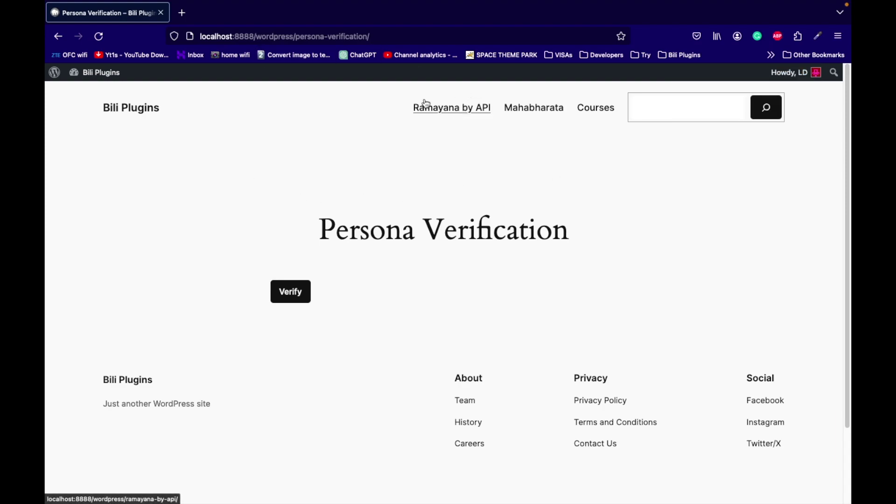
left_click(467, 114)
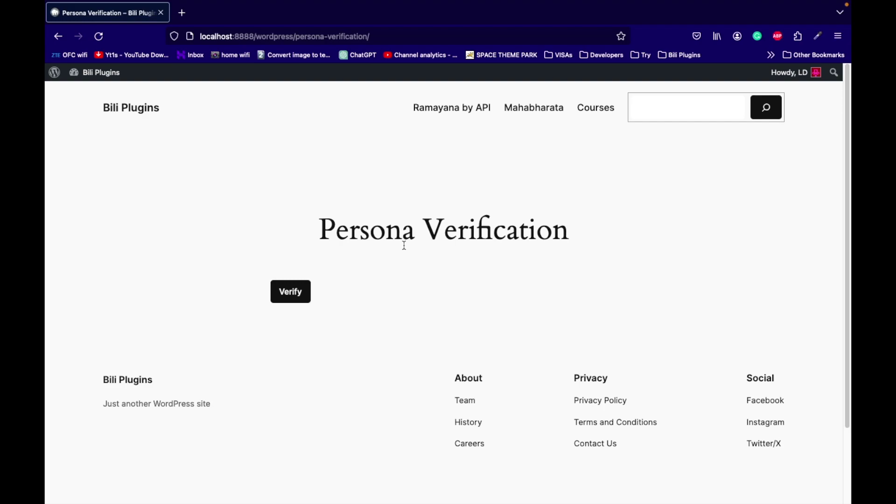
left_click(289, 297)
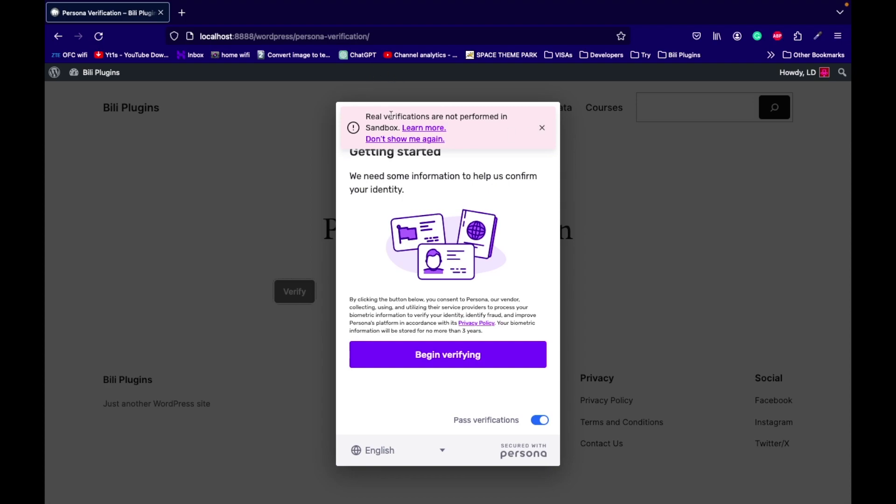
Dismiss the sandbox notice, begin verifying, and choose a United States Driver License as the ID.
left_click_drag(367, 114, 480, 138)
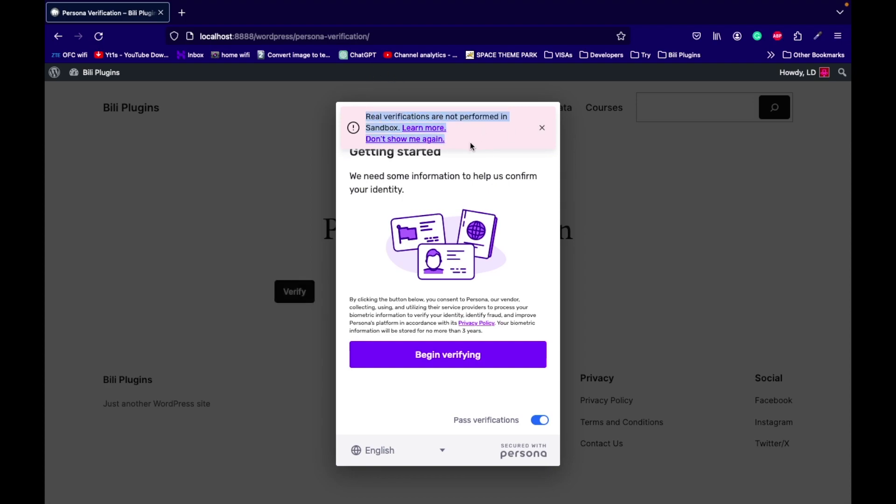
left_click(543, 130)
left_click(440, 349)
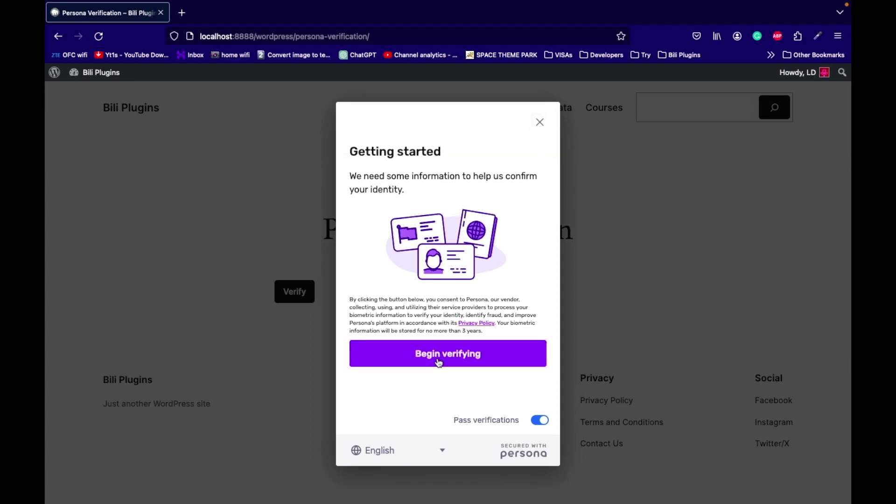
left_click(438, 358)
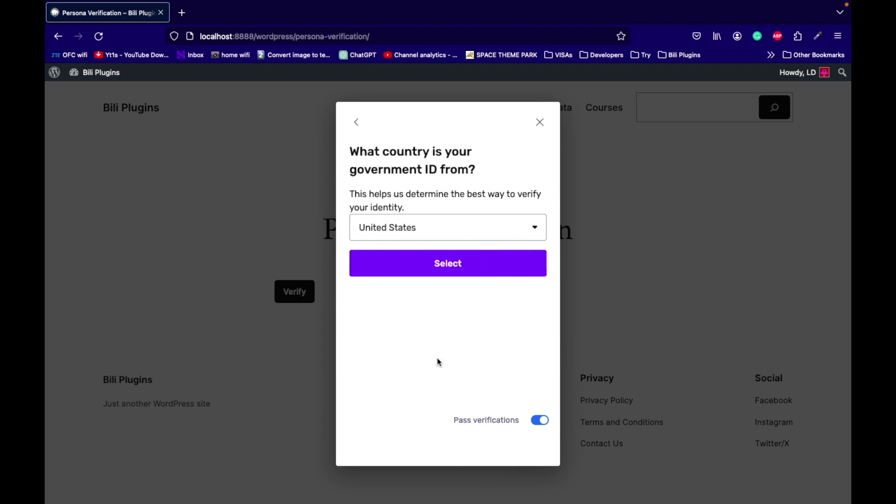
left_click(443, 264)
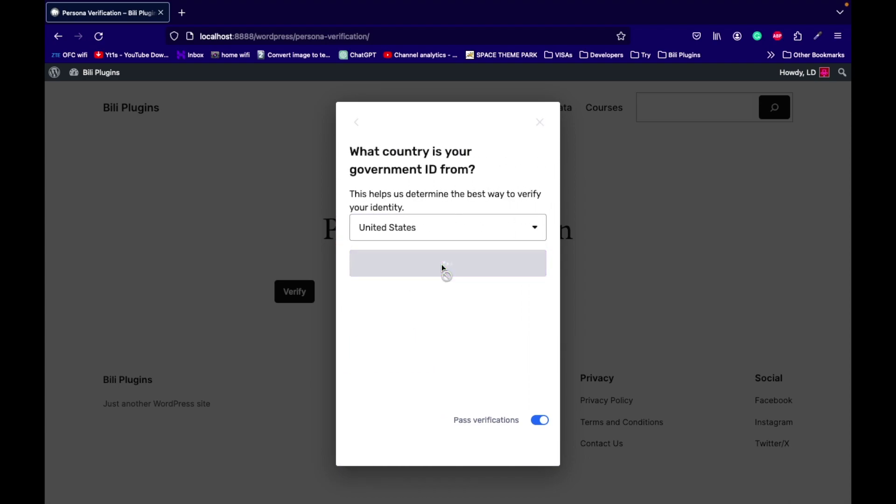
left_click(436, 262)
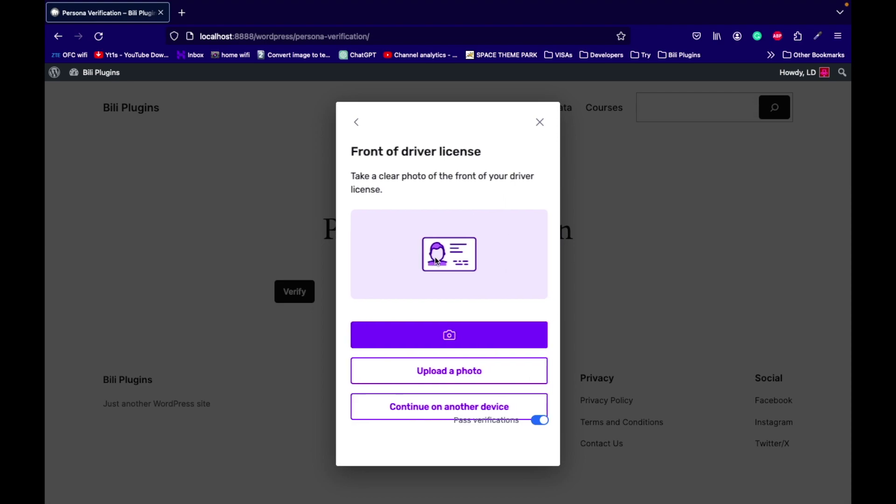
Upload ff.png as the license photo, use it, and close the completed verification.
left_click(424, 372)
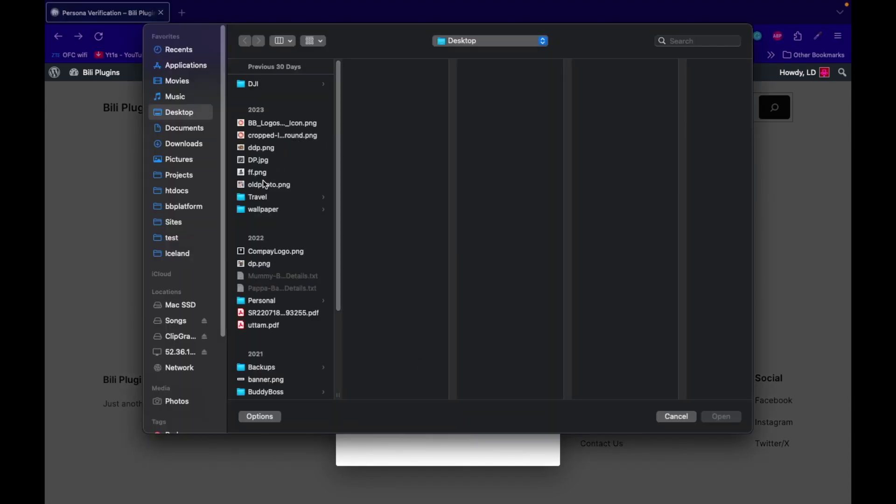
left_click(260, 175)
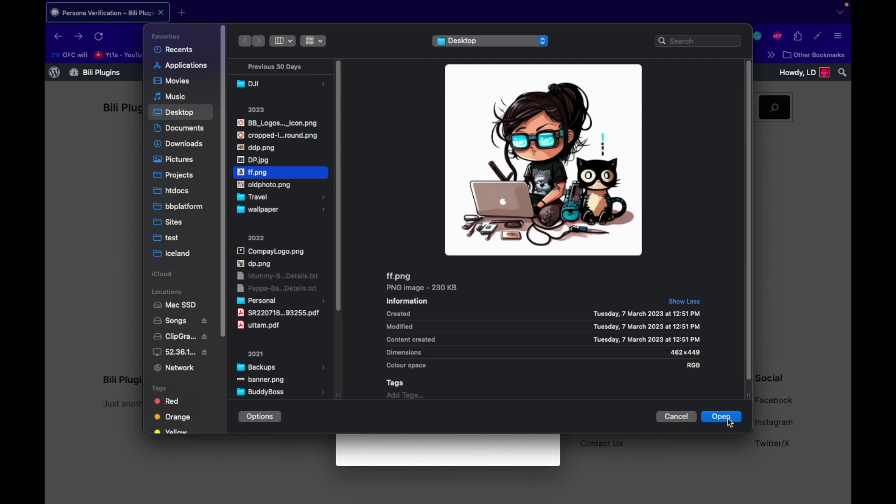
left_click(728, 419)
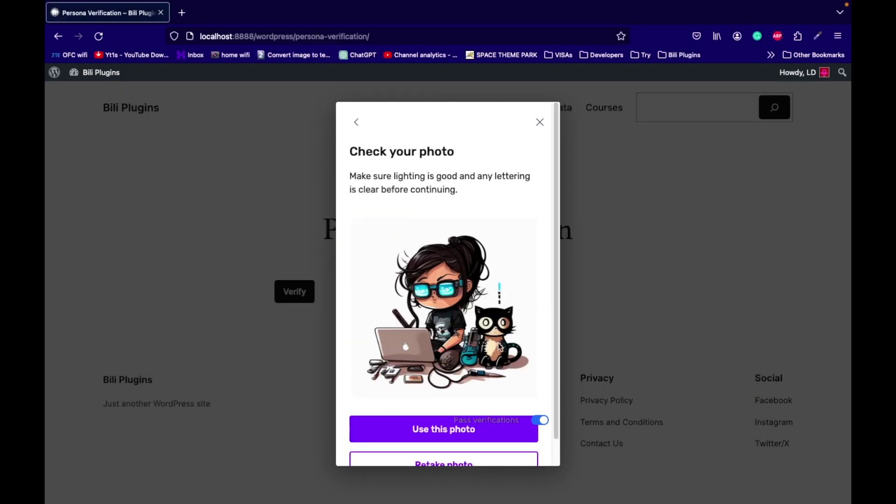
left_click(422, 427)
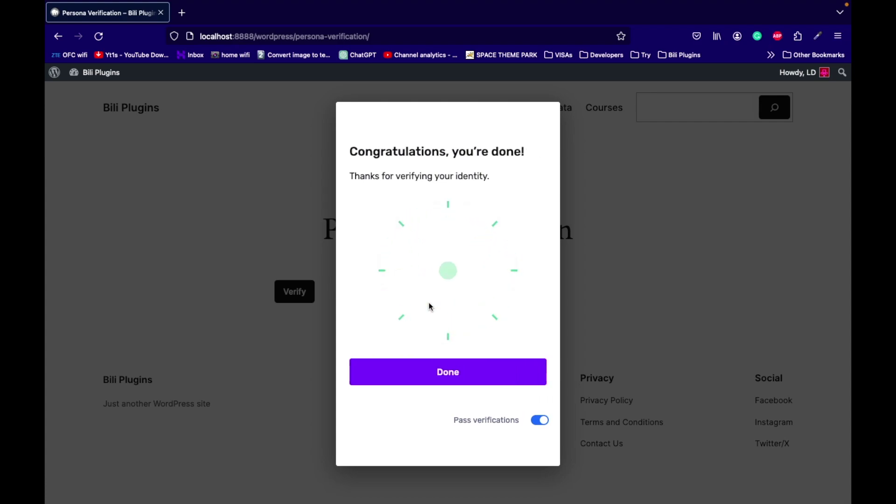
left_click(444, 376)
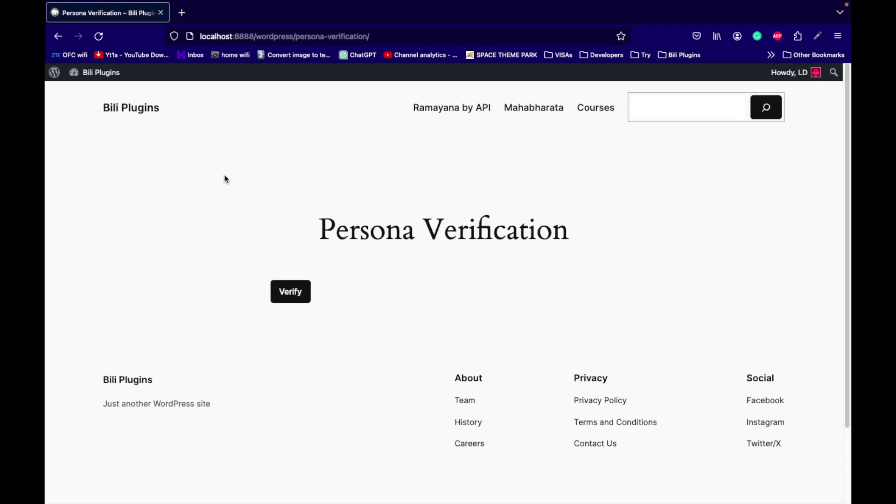
Reload the page, view the Ramayana by API page, then go to the site's Courses list.
key("super+r")
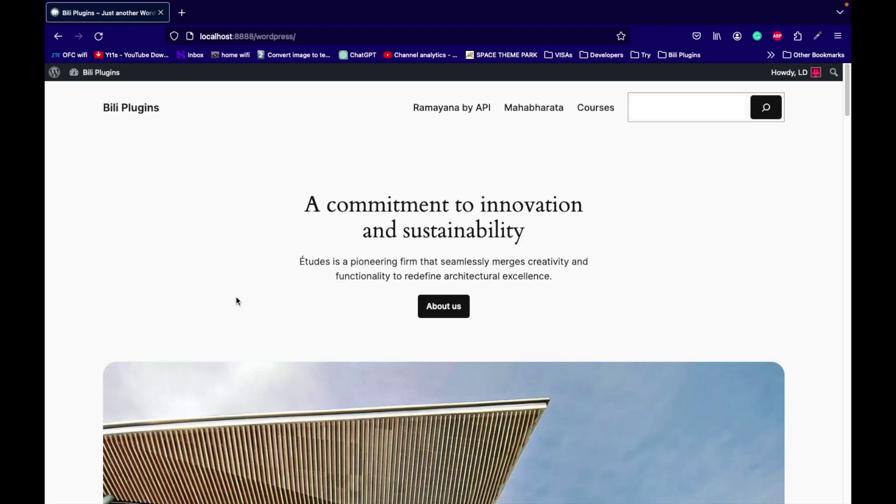
left_click(442, 106)
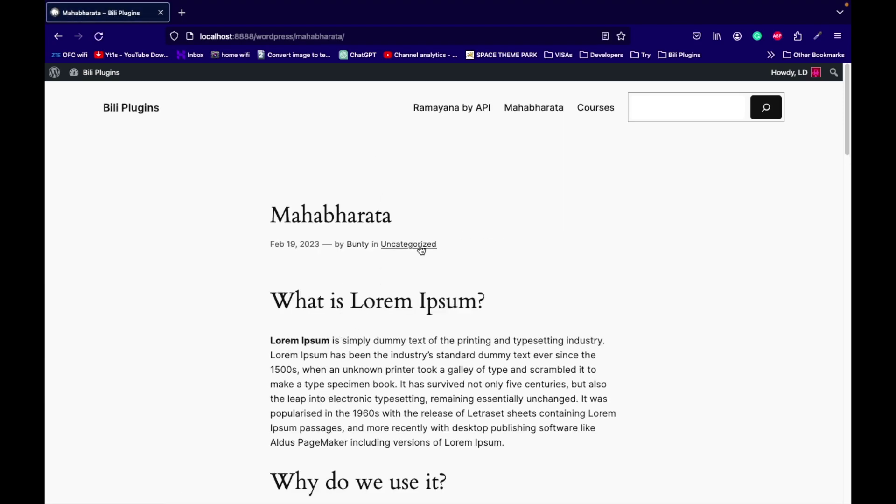
scroll(421, 248, "down", 2)
scroll(420, 248, "up", 3)
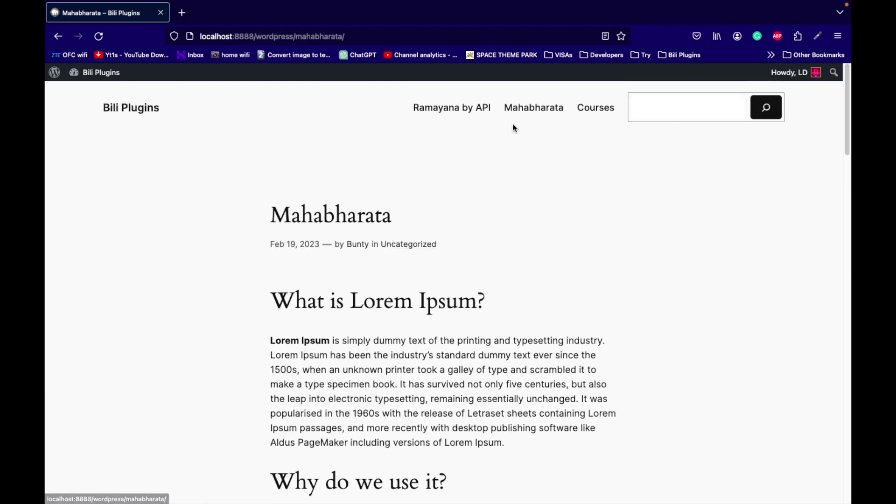
left_click(597, 107)
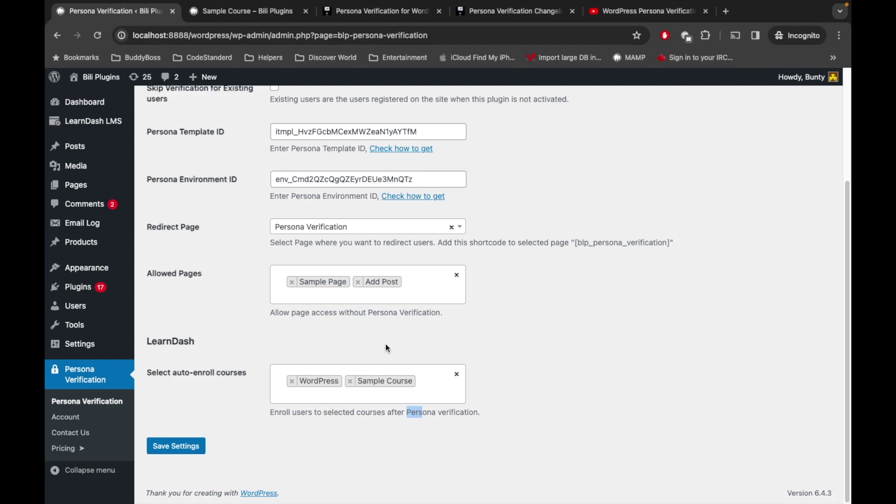
As the test user, check the WordPress course at 0/5 steps with WP Lessons 1–5, then return to admin.
key("ctrl+Left")
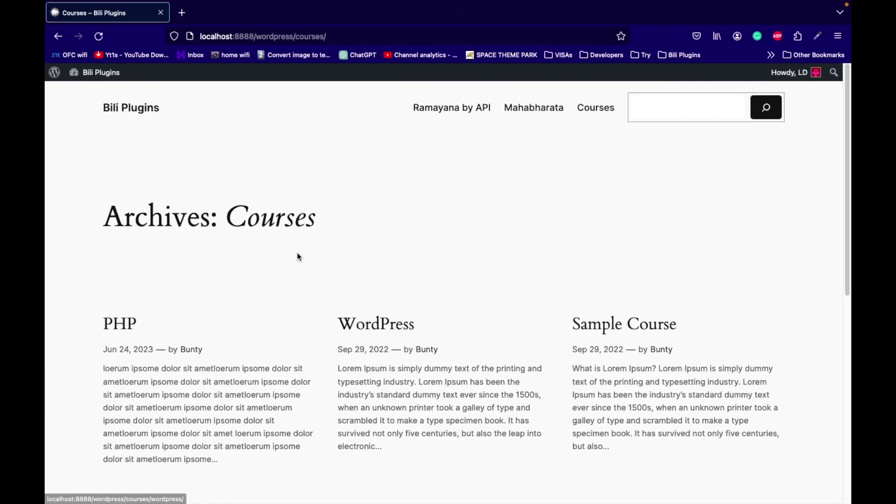
left_click(363, 325)
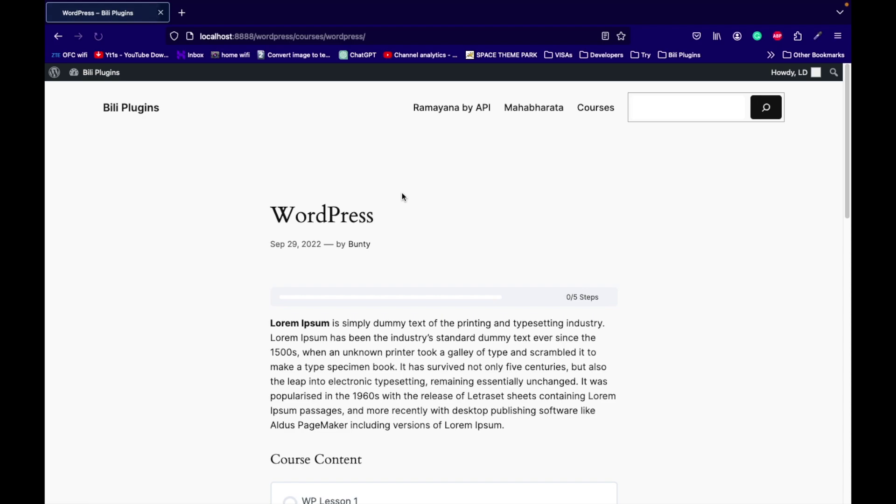
scroll(404, 197, "up", 3)
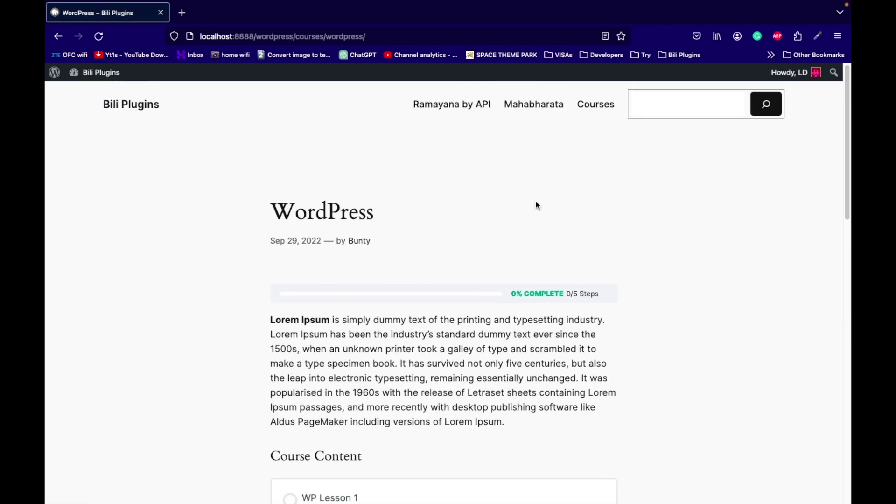
scroll(502, 243, "down", 2)
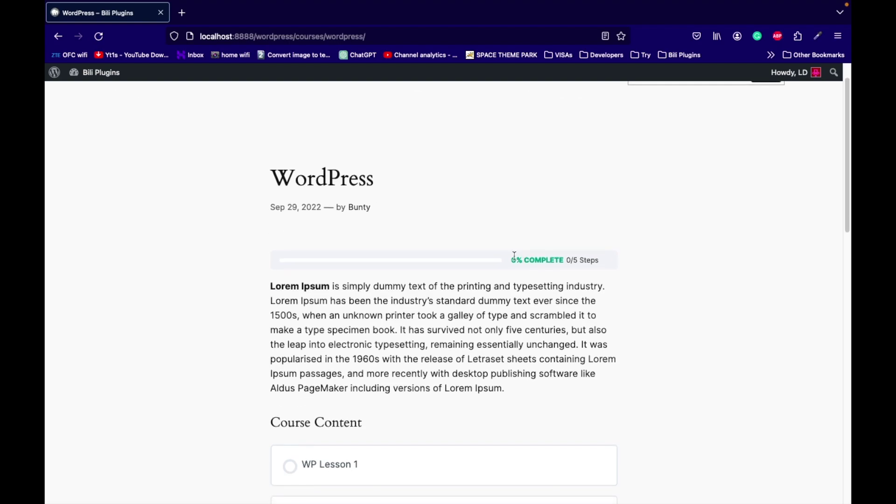
scroll(360, 256, "down", 6)
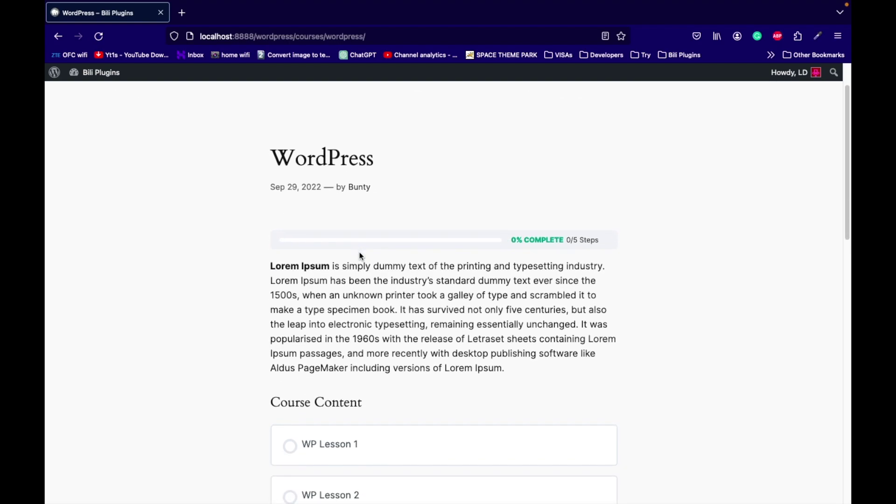
scroll(335, 279, "down", 3)
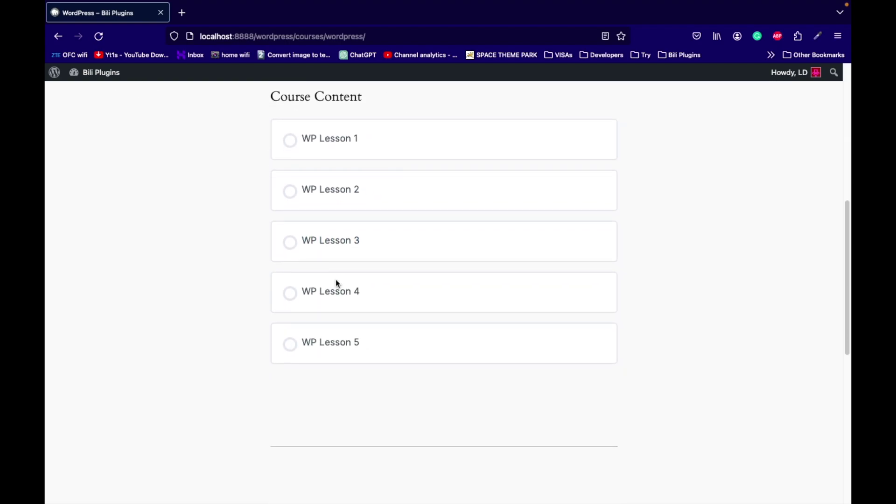
scroll(346, 363, "up", 6)
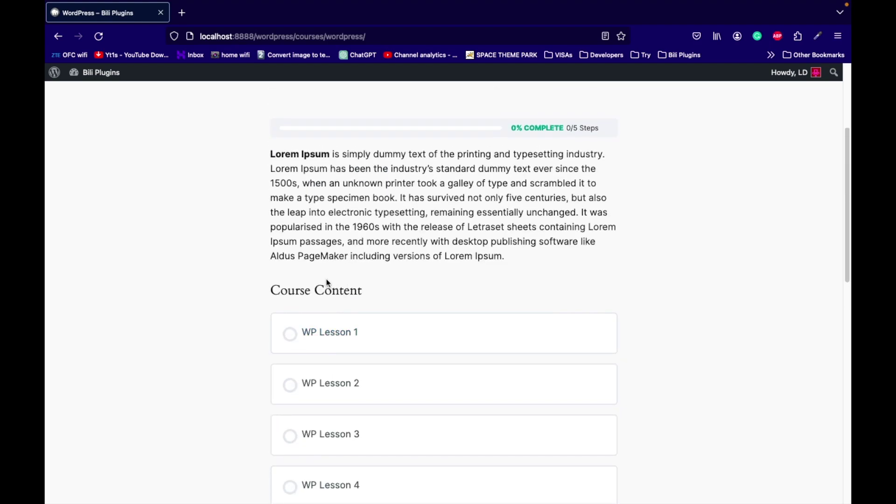
key("ctrl+Right")
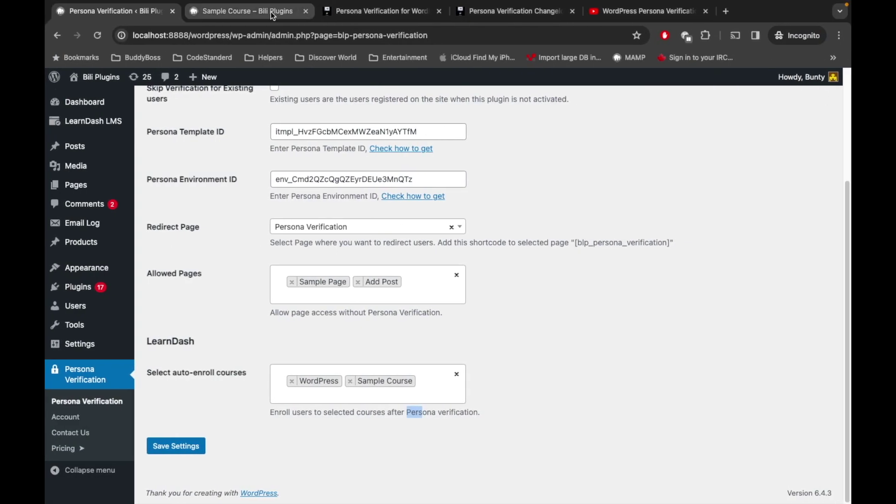
View the admin's Sample Course page and highlight its Not Enrolled status and 'closed' price.
left_click(273, 14)
scroll(380, 249, "down", 3)
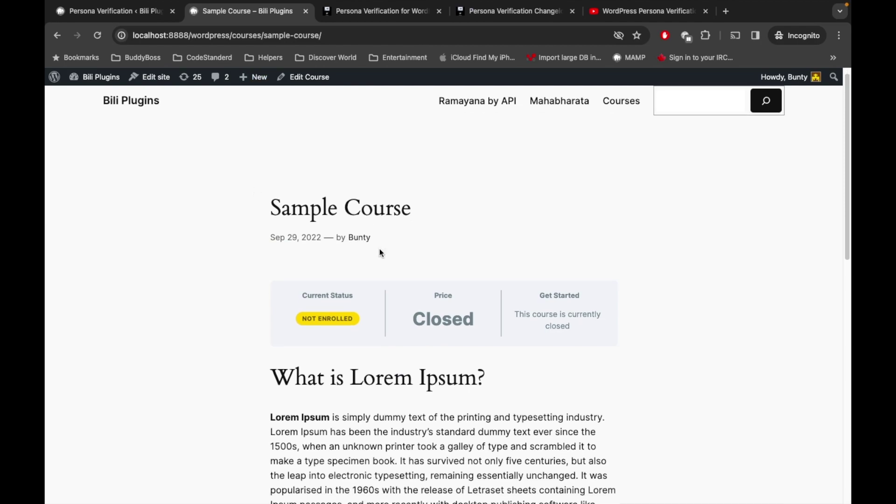
scroll(380, 248, "up", 5)
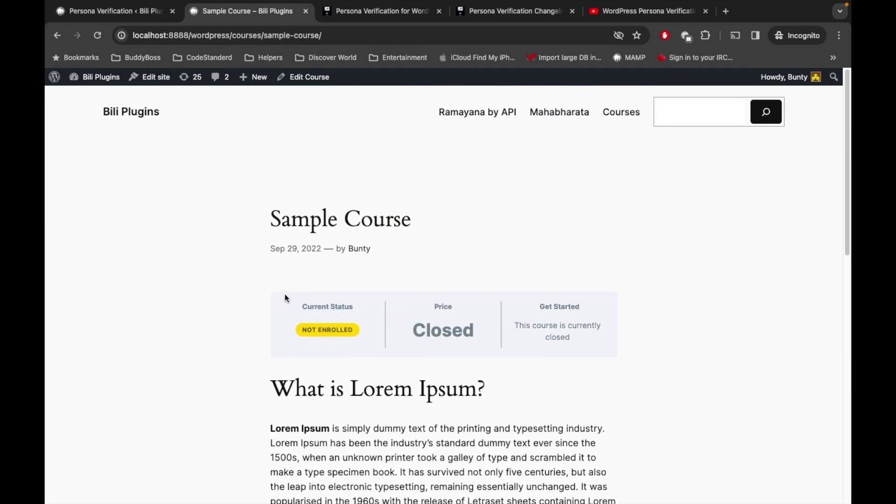
left_click_drag(288, 306, 598, 337)
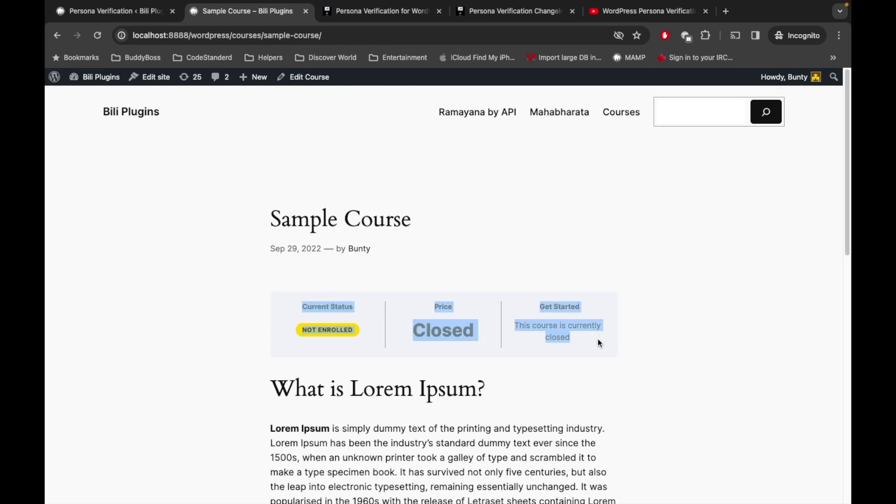
left_click(564, 333)
double_click(563, 334)
scroll(554, 282, "down", 8)
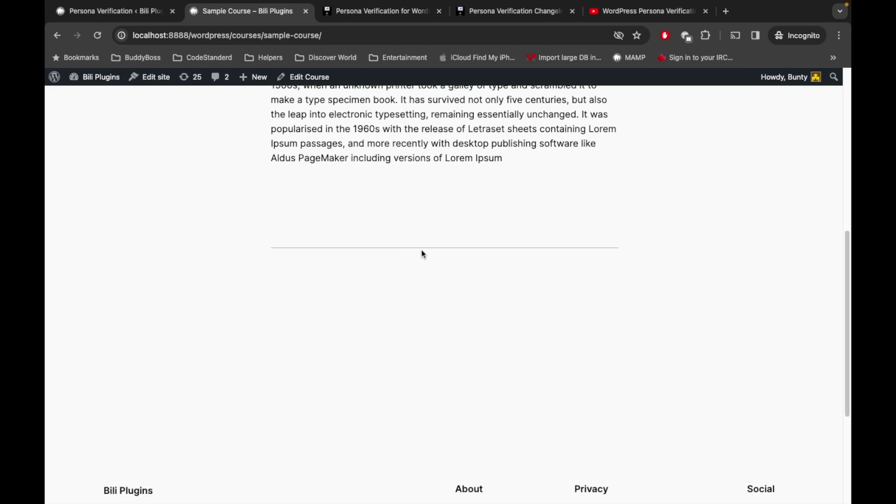
scroll(352, 229, "up", 7)
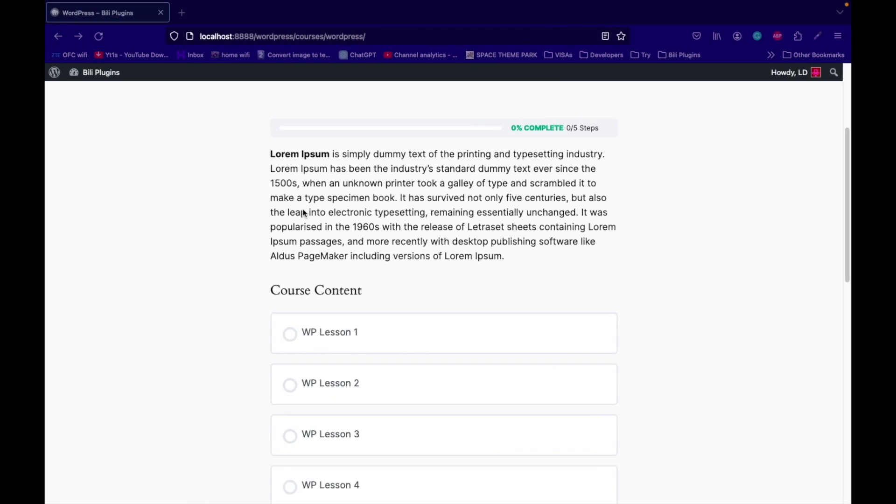
scroll(304, 213, "up", 4)
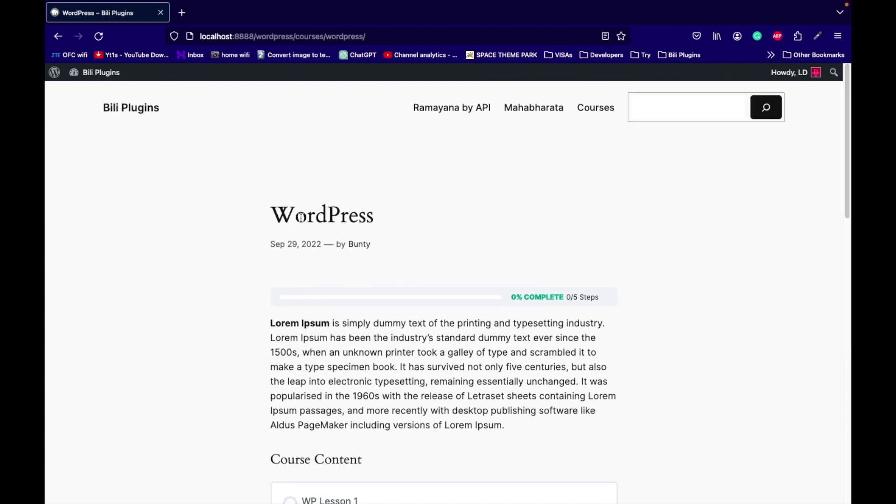
Check the test user's Sample Course: 0% complete, 0/2 steps, Sample Lessons 1 and 2.
left_click(60, 41)
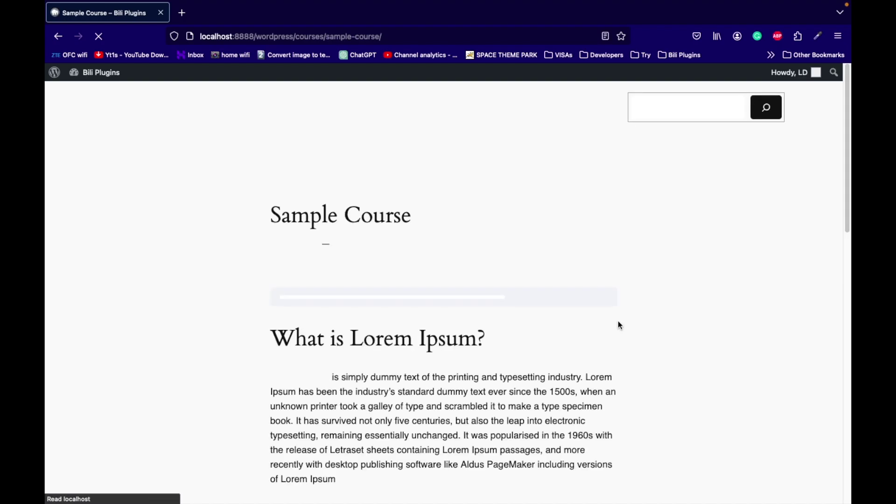
scroll(451, 230, "down", 3)
scroll(451, 234, "down", 5)
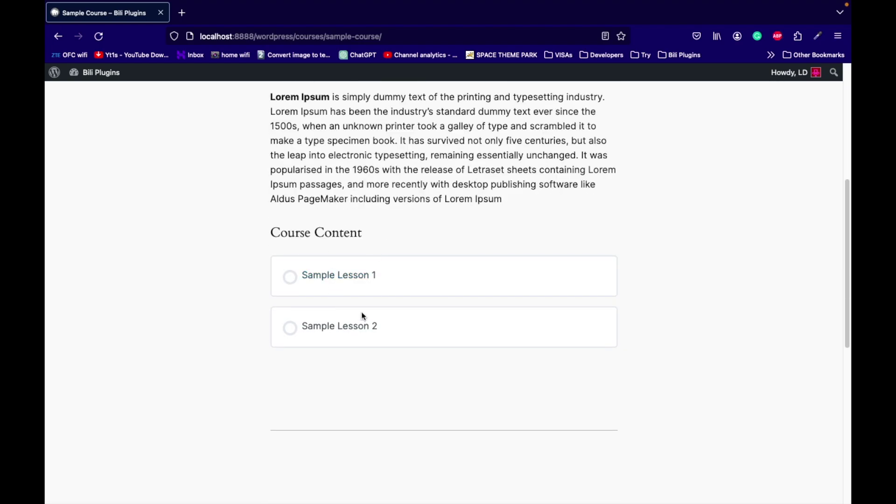
scroll(319, 294, "up", 3)
scroll(319, 295, "up", 6)
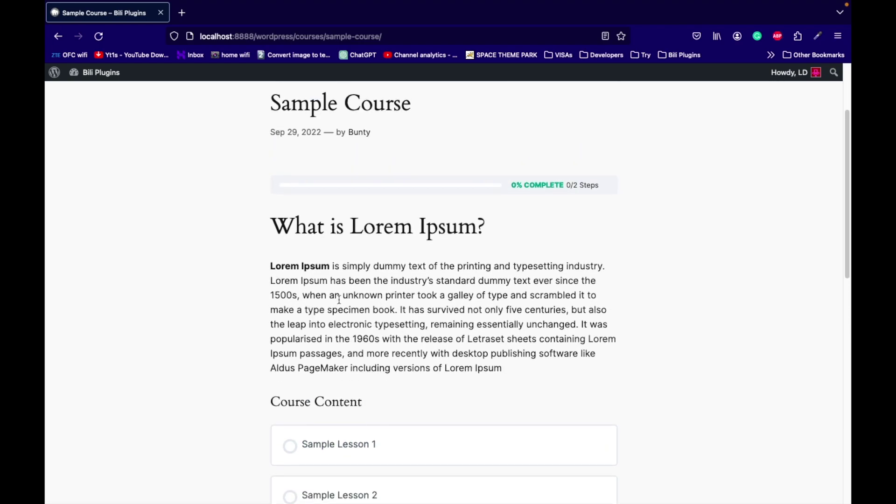
scroll(406, 266, "down", 1)
scroll(404, 260, "up", 2)
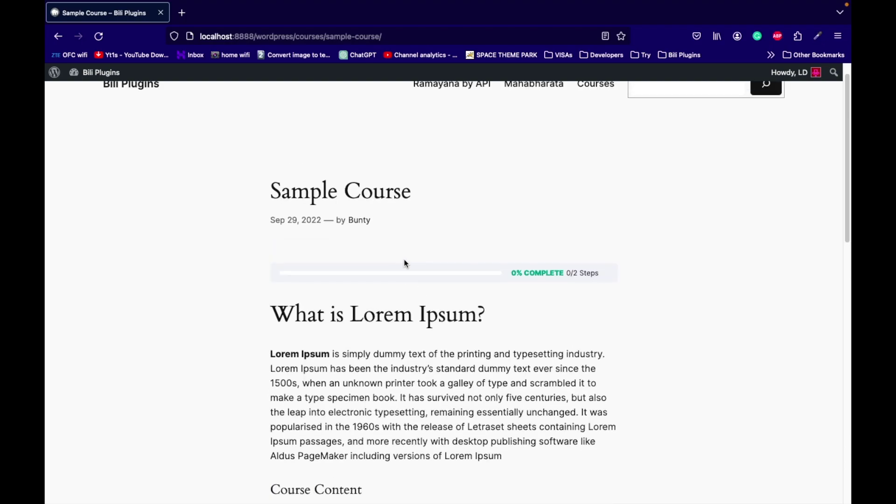
scroll(433, 281, "down", 1)
scroll(434, 282, "down", 2)
scroll(426, 268, "up", 3)
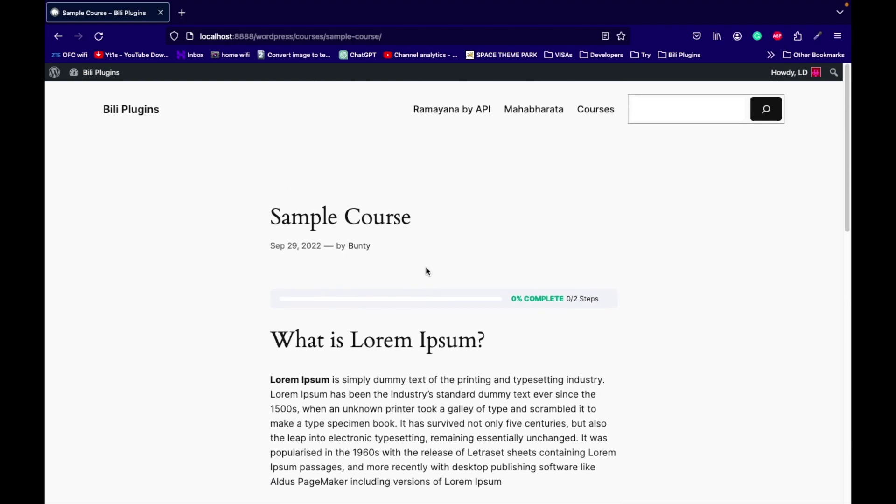
left_click(597, 113)
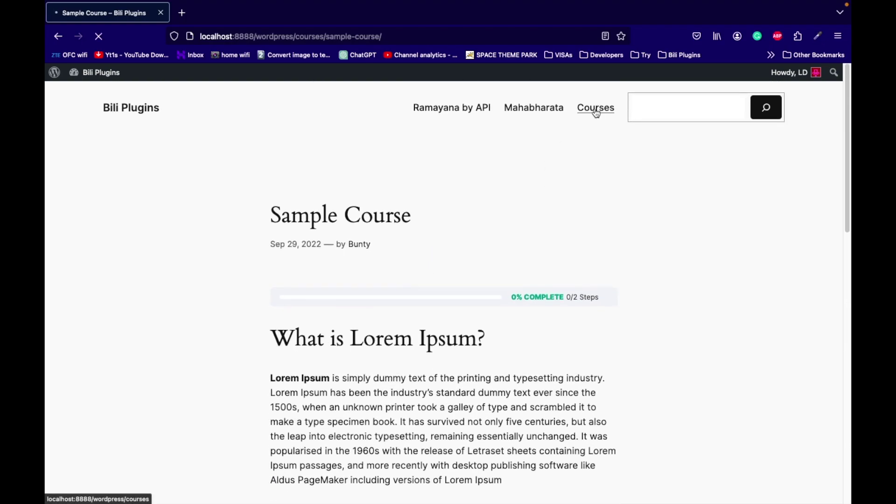